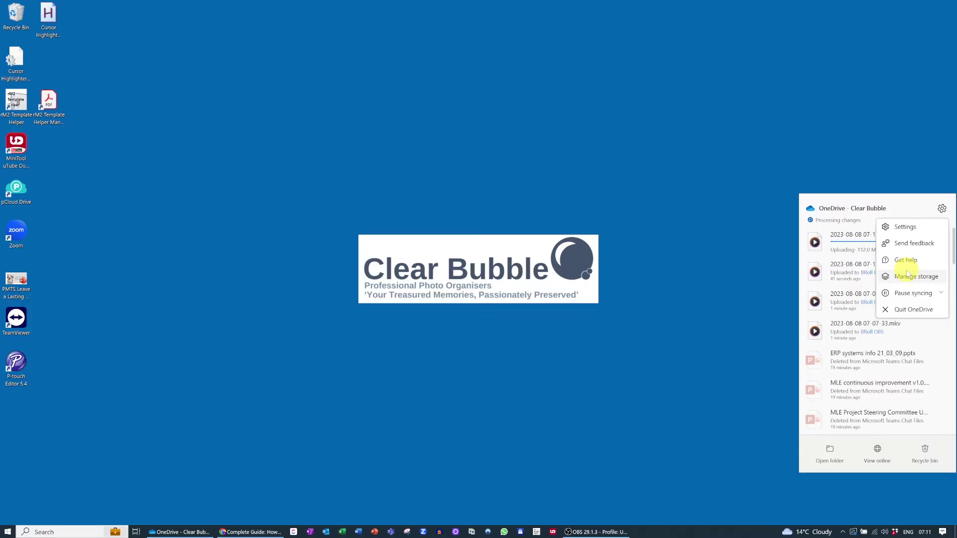
Step: Add another account in the OneDrive account settings and sign in with its email address
left_click(905, 226)
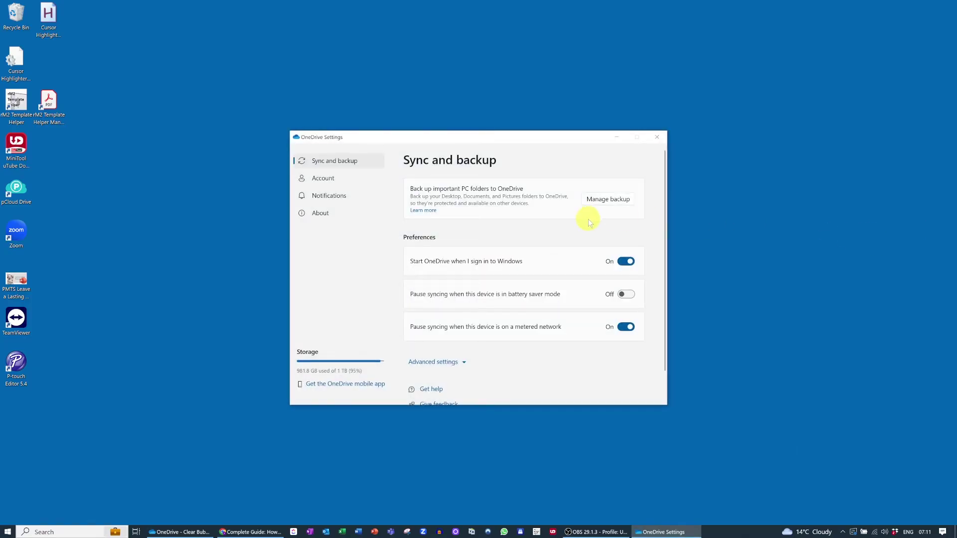
left_click(323, 178)
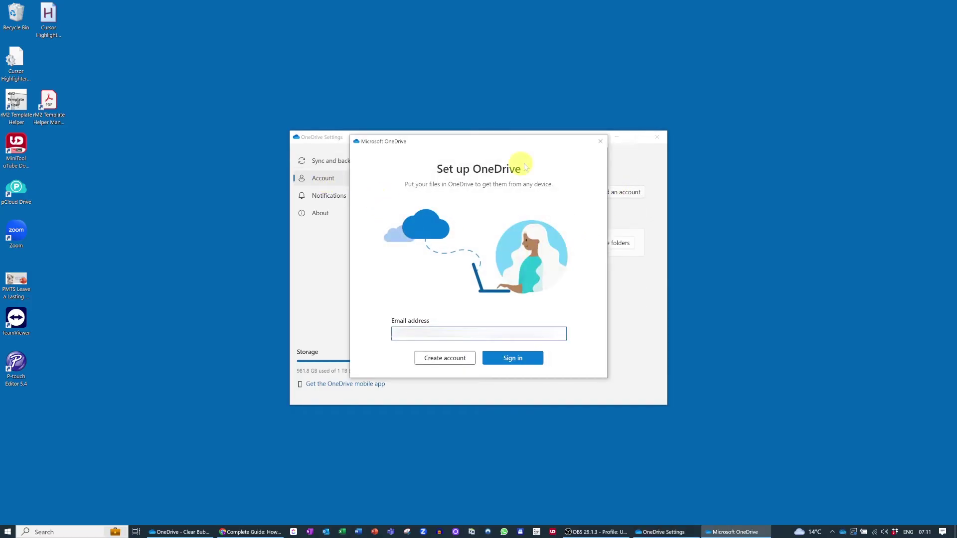
left_click(618, 138)
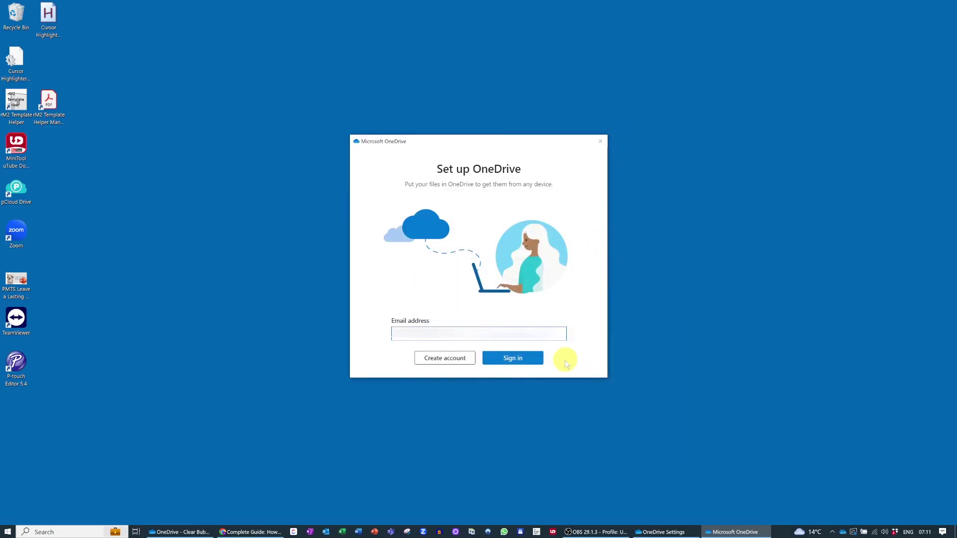
left_click(529, 359)
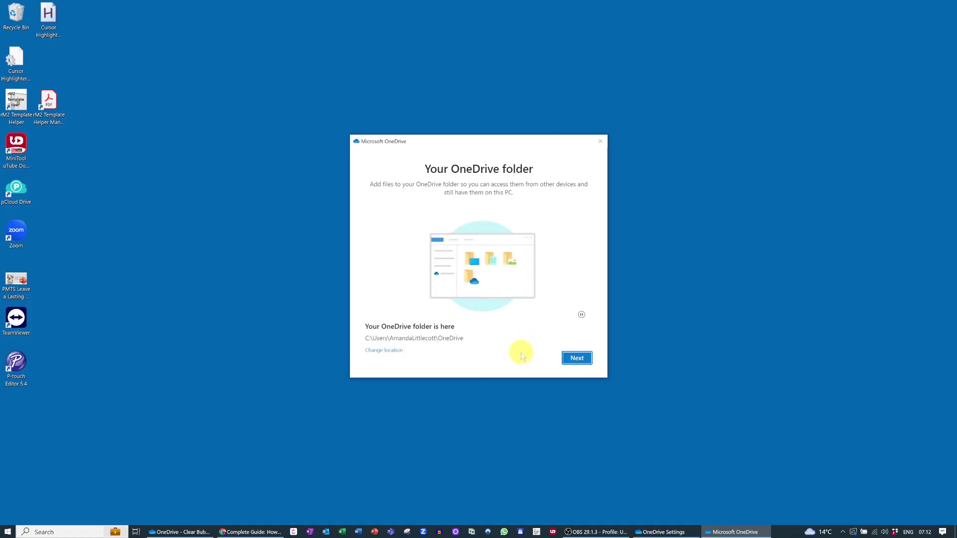
Step: Change the OneDrive folder location to the PC's Documents folder and continue the setup
left_click(386, 350)
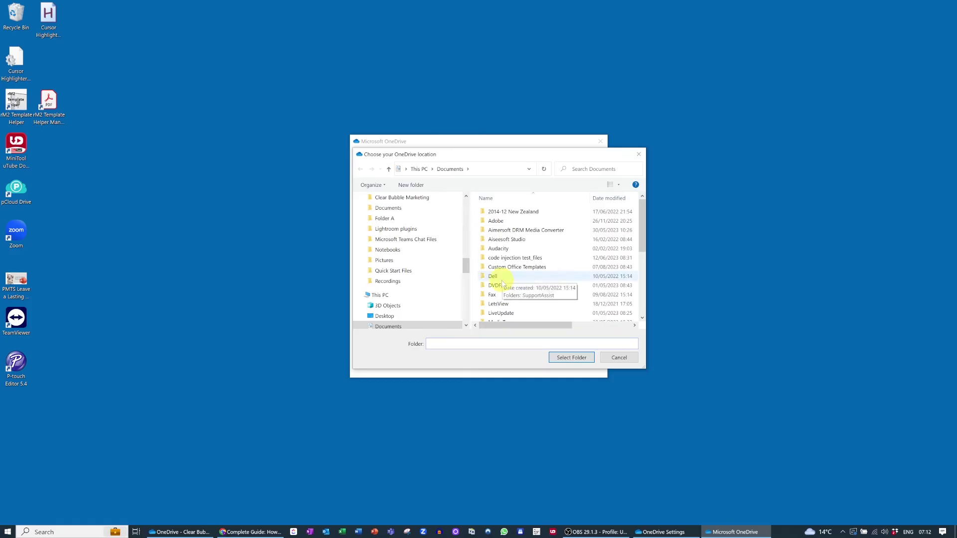
scroll(450, 280, "down", 4)
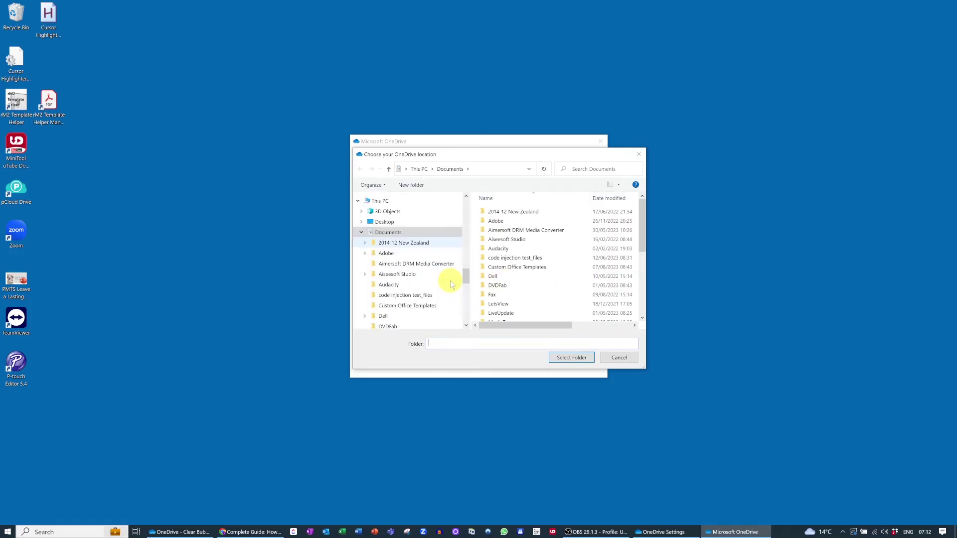
scroll(438, 280, "down", 5)
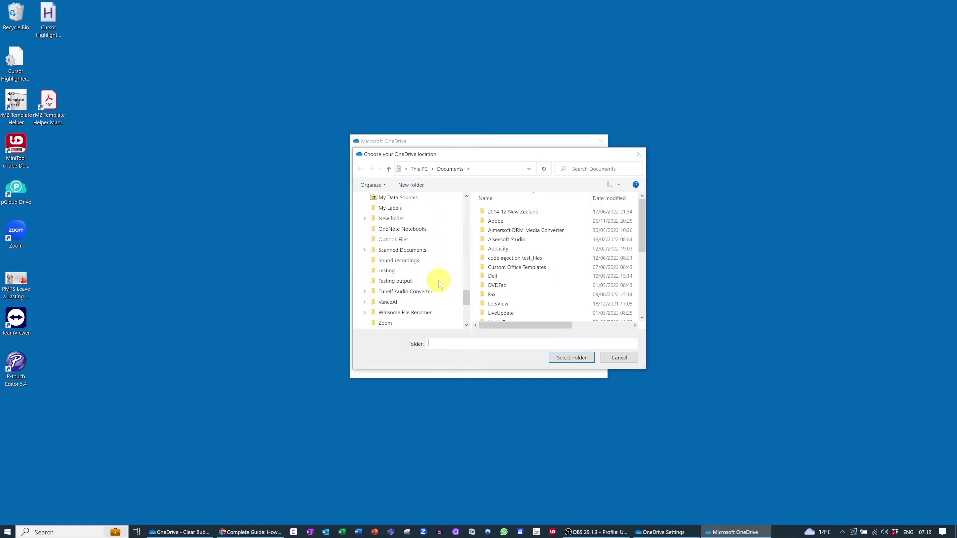
left_click(586, 357)
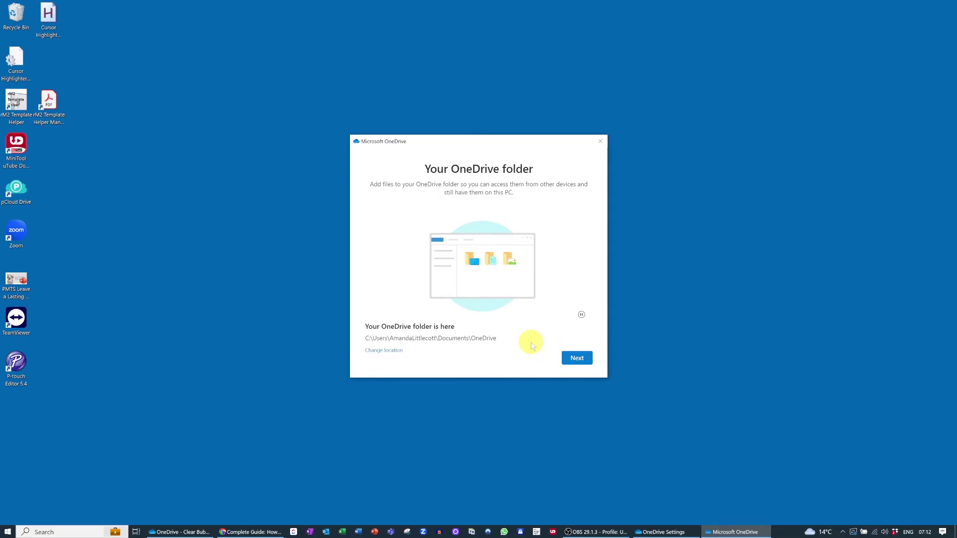
left_click(574, 355)
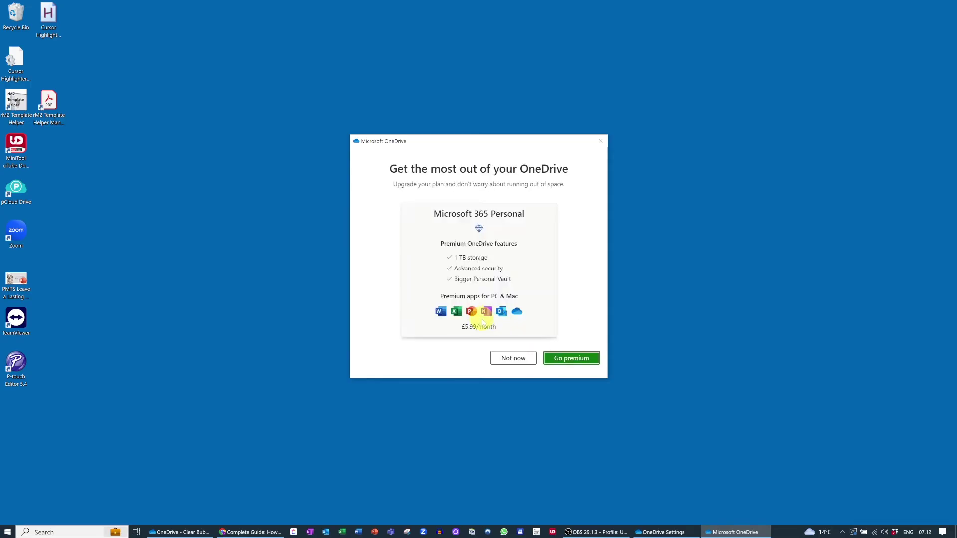
Step: Finish the OneDrive setup without the premium plan or mobile app, and open the OneDrive folder
left_click(507, 358)
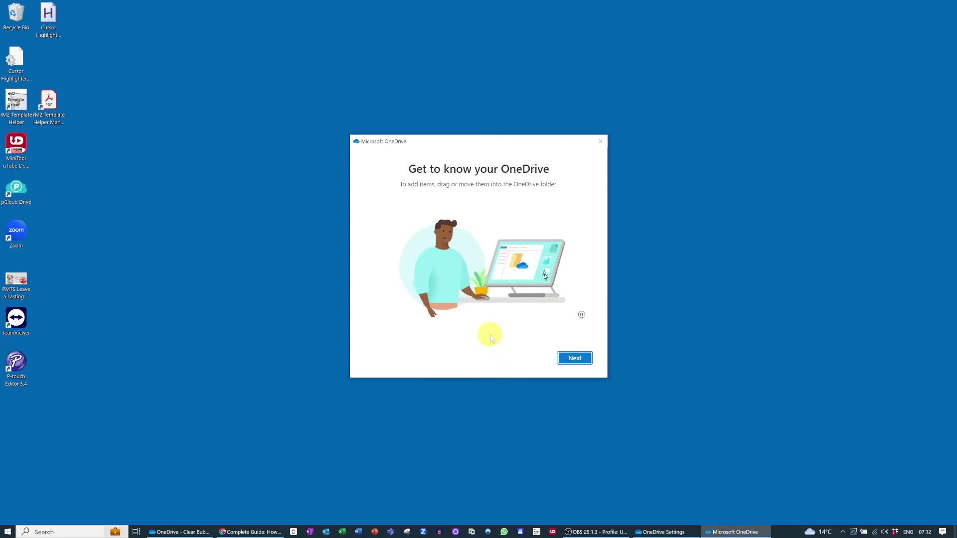
left_click(570, 359)
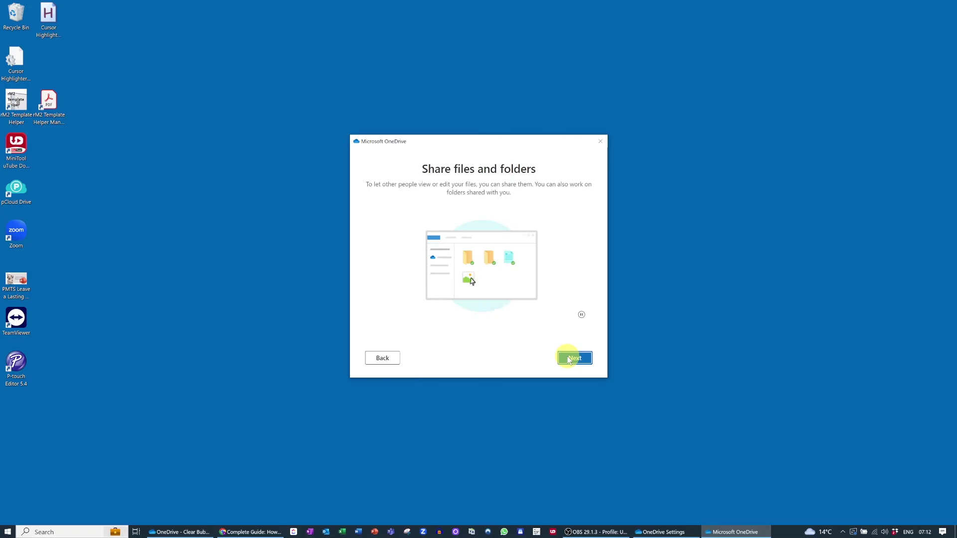
left_click(570, 359)
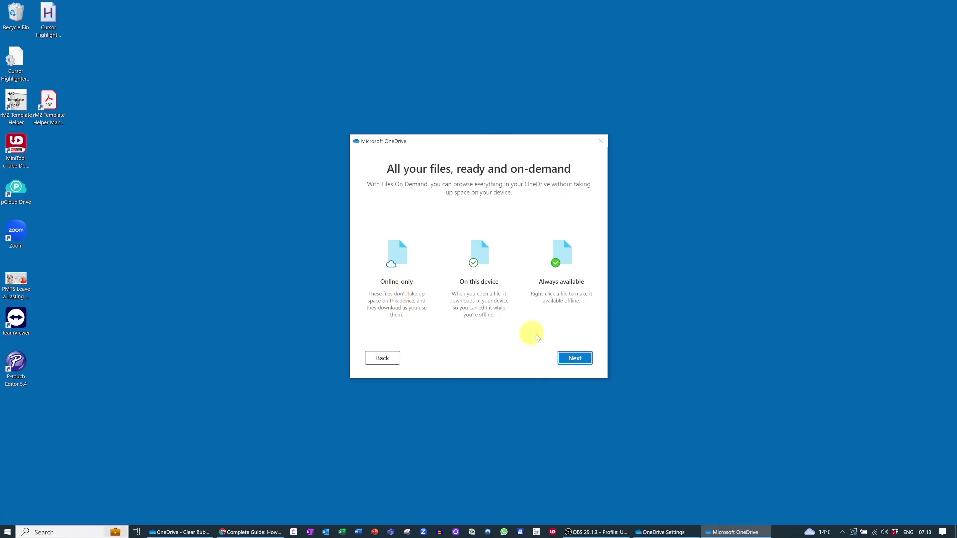
left_click(575, 359)
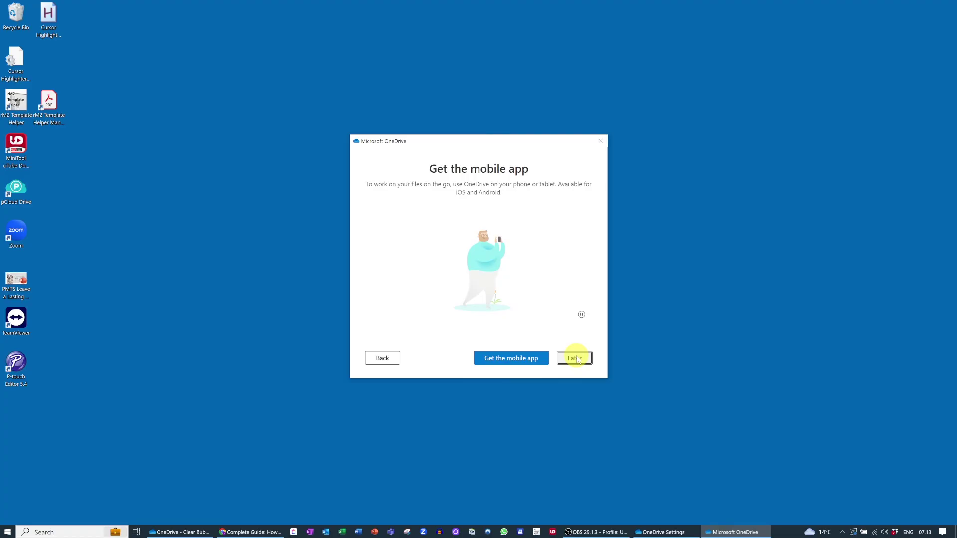
left_click(579, 359)
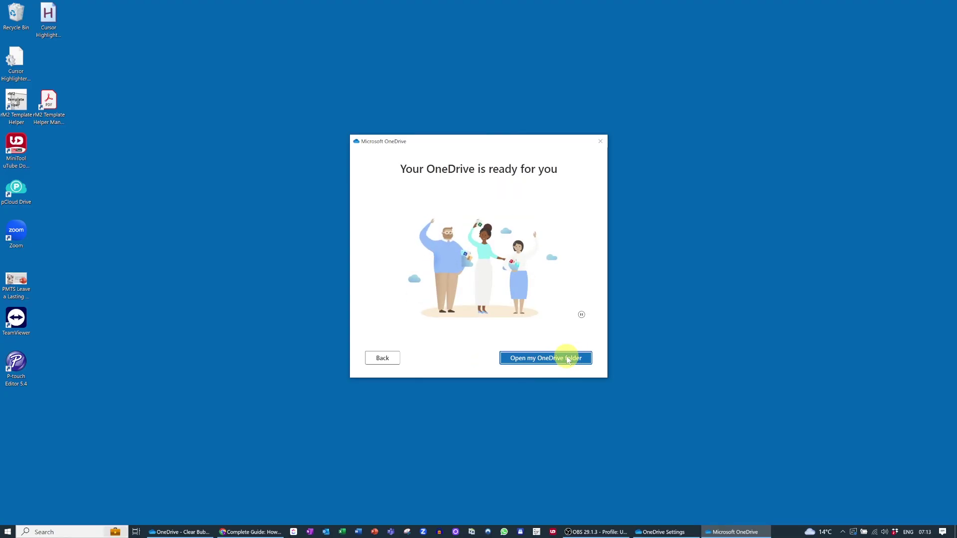
left_click(568, 359)
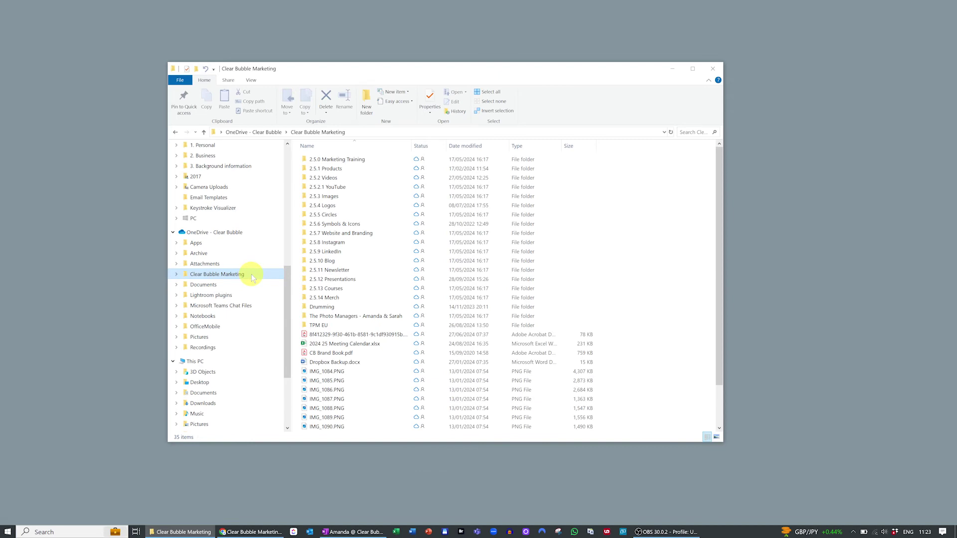
Step: View the contents of OneDrive - Clear Bubble and of its Clear Bubble Marketing folder
left_click(234, 237)
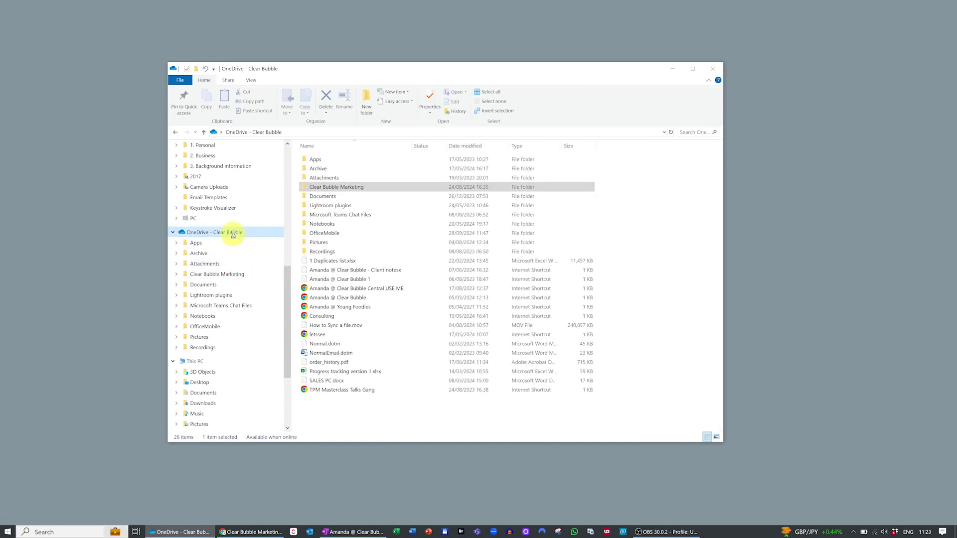
left_click(243, 278)
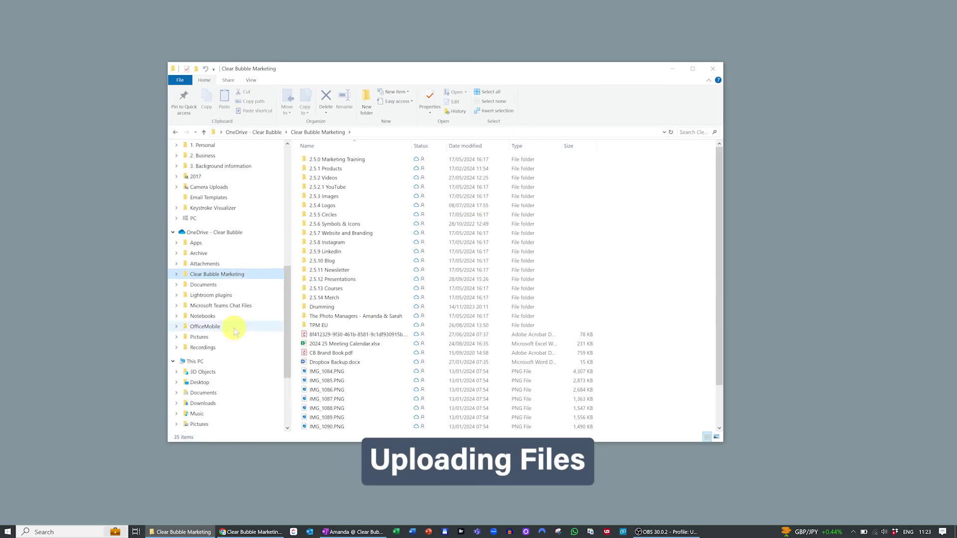
Step: Check the Move to OneDrive option for Amsterdam Meet-up 2024.jpg in the PC's Documents folder, and leave the file in place
left_click(204, 393)
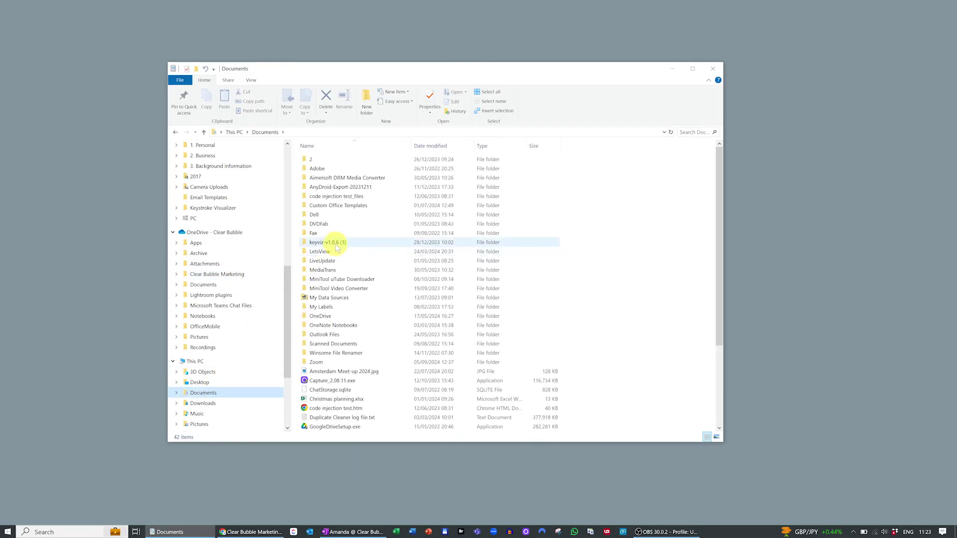
left_click(341, 372)
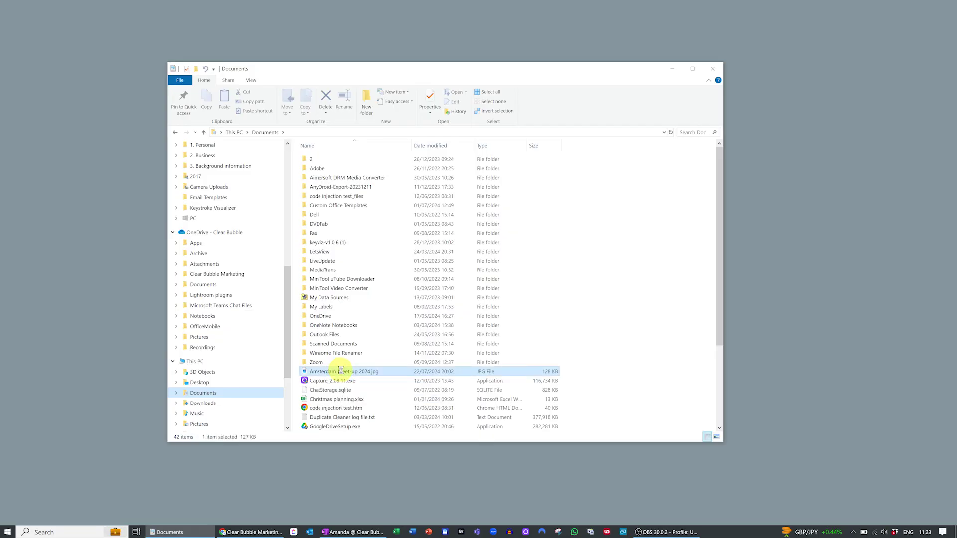
right_click(341, 371)
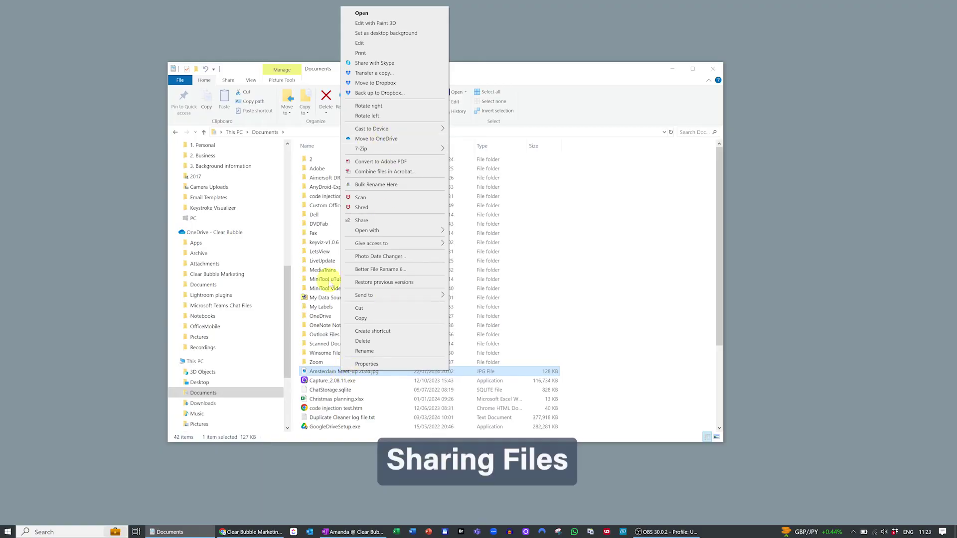
left_click(322, 372)
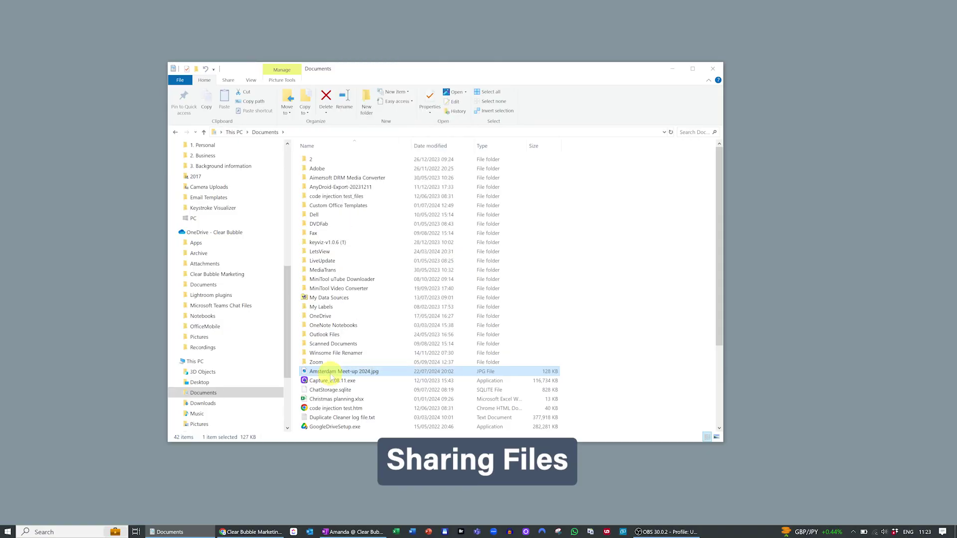
Step: View the OneDrive sharing options for IMG_1084.PNG in Clear Bubble Marketing, and close them without sharing
left_click(214, 274)
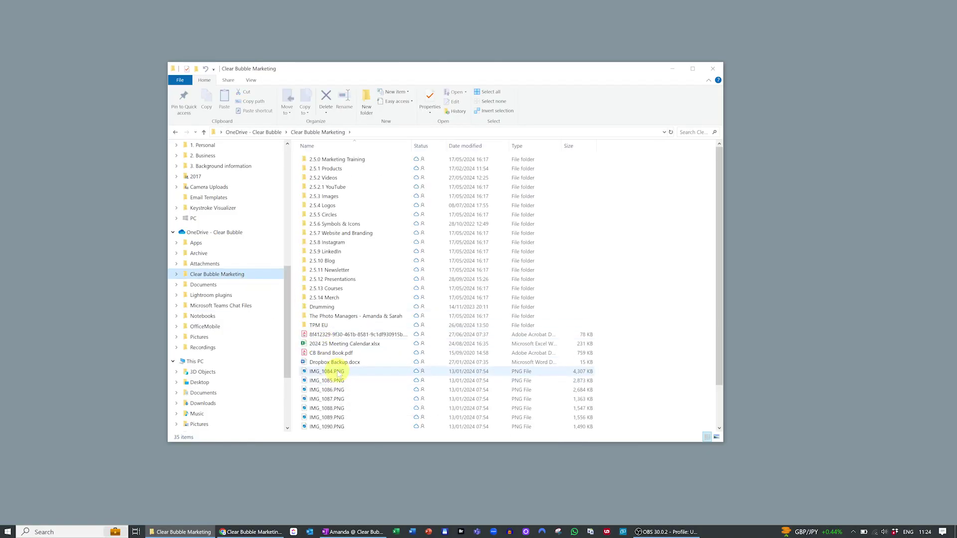
right_click(339, 374)
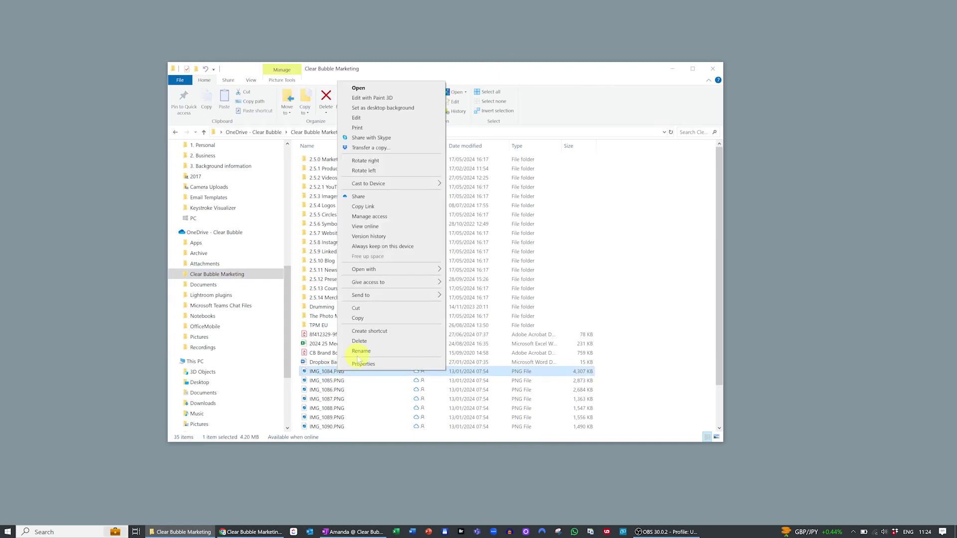
left_click(357, 196)
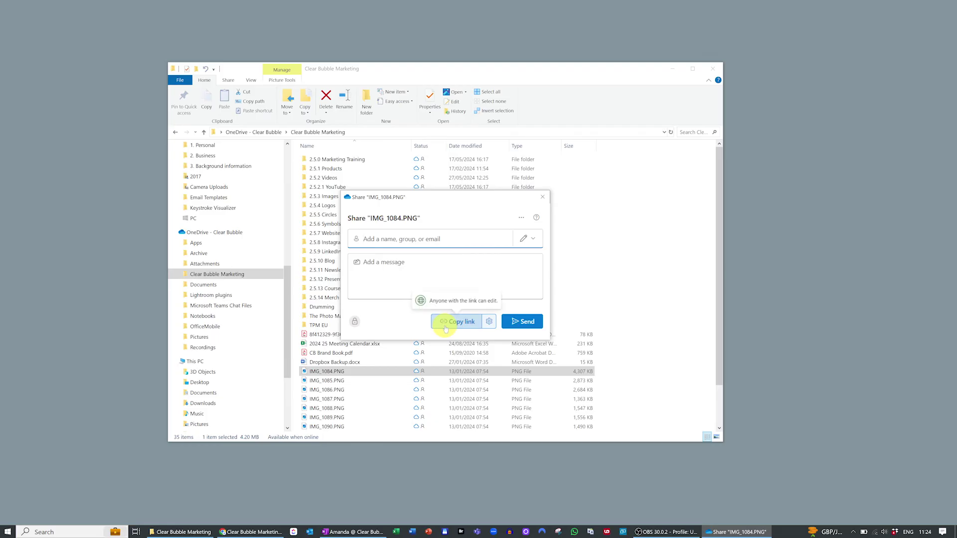
left_click(542, 197)
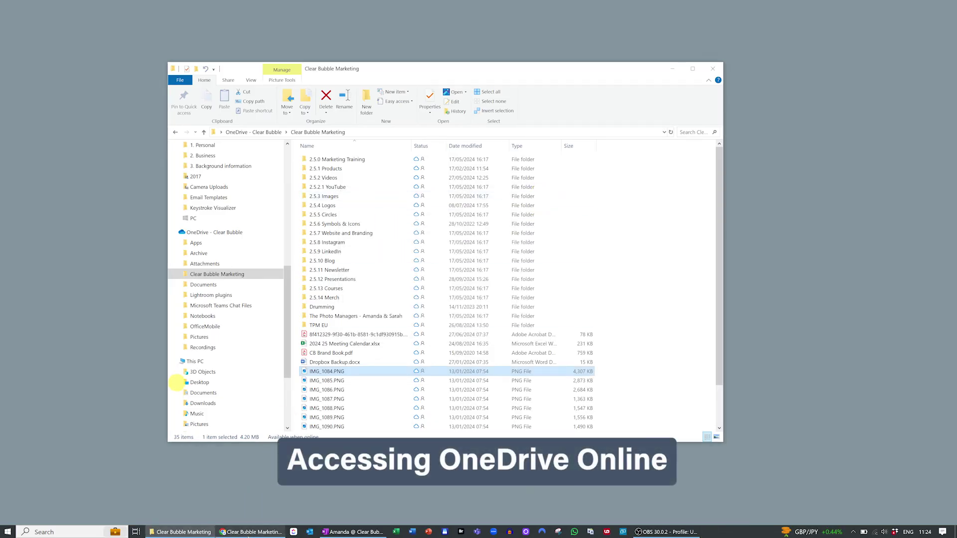
Step: Switch to Chrome to view Clear Bubble Marketing in OneDrive online, and return to File Explorer to check the options for IMG_1084.PNG
key("alt+Tab")
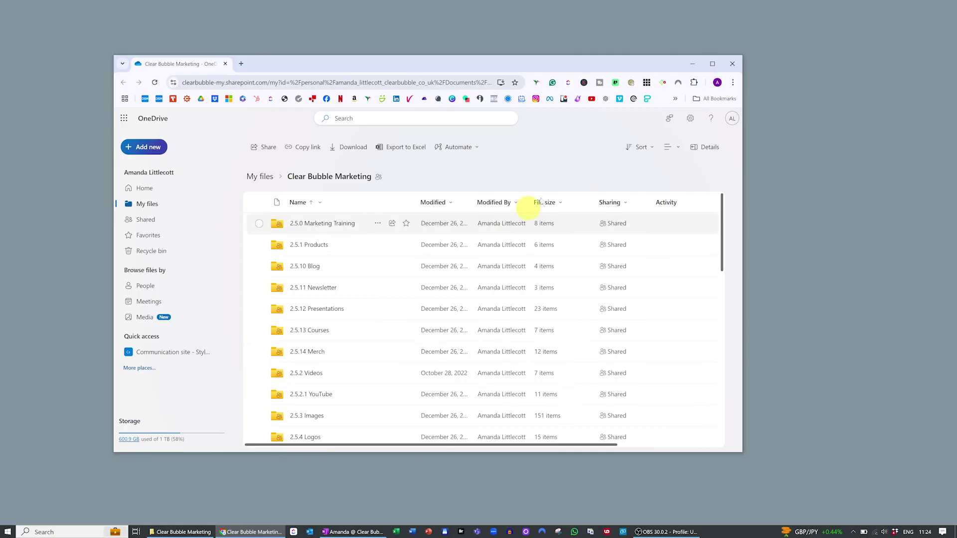
left_click(692, 64)
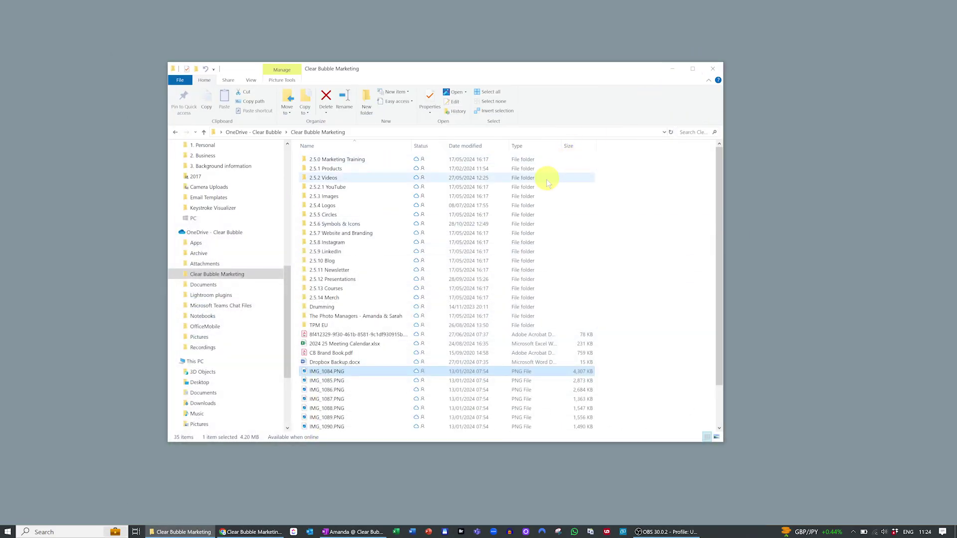
right_click(372, 374)
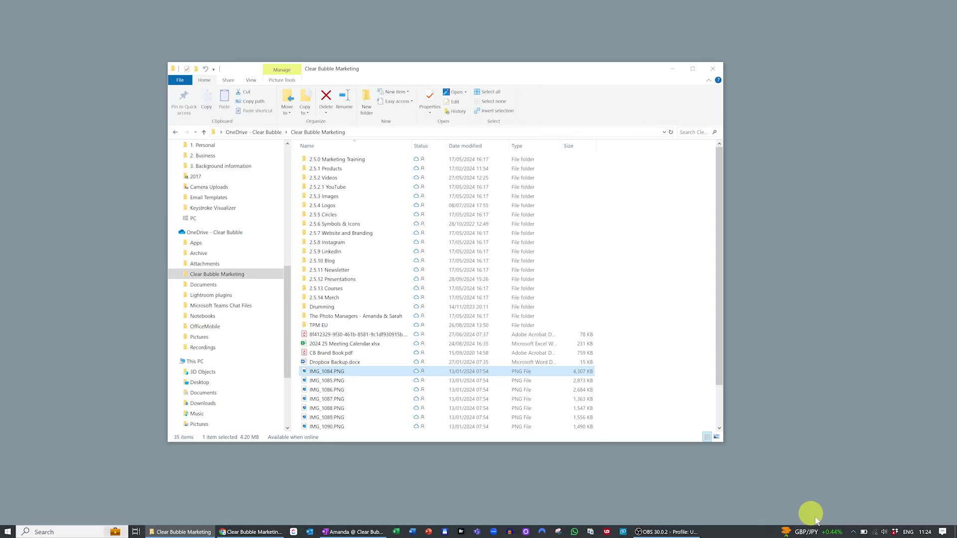
Step: Review OneDrive's Sync and backup settings, including the advanced rate limits and Files On-Demand options, and close the settings
left_click(854, 532)
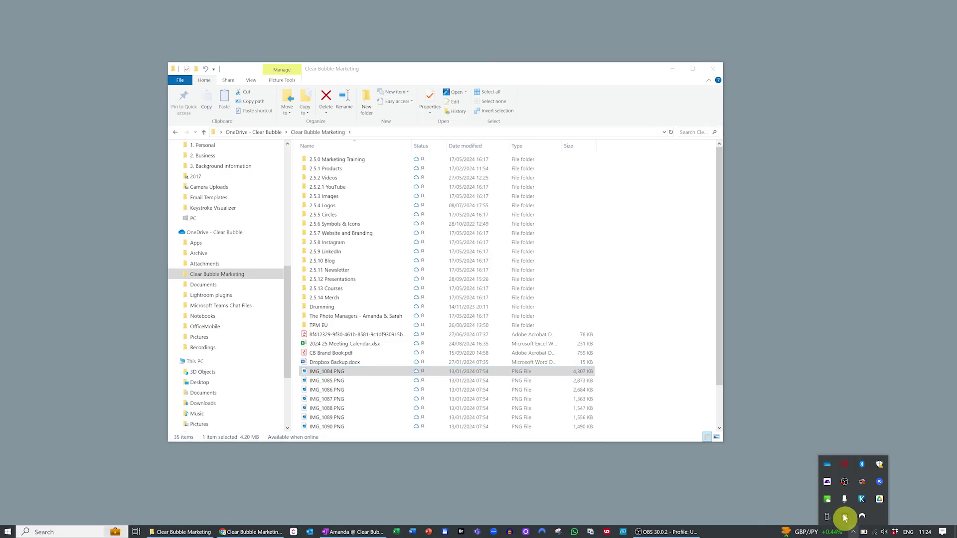
left_click(826, 466)
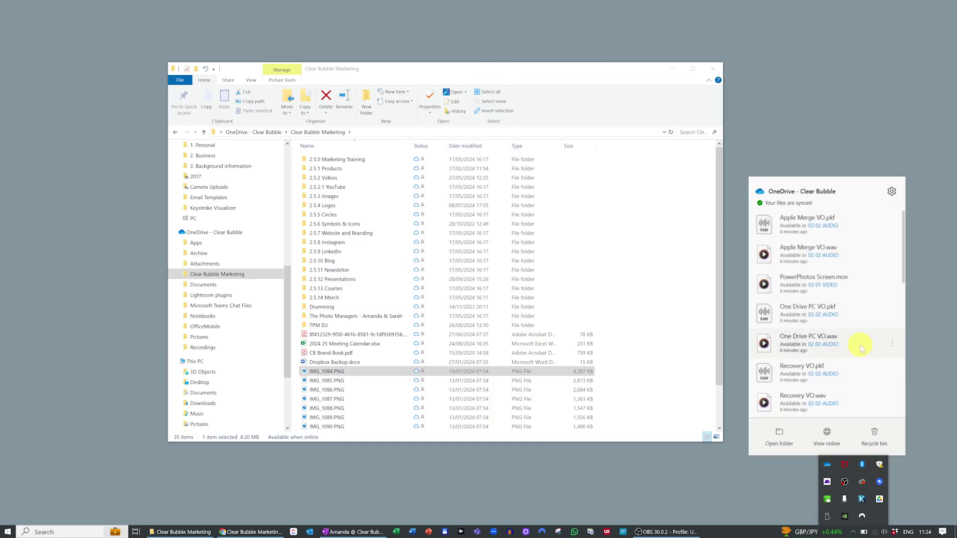
left_click(892, 192)
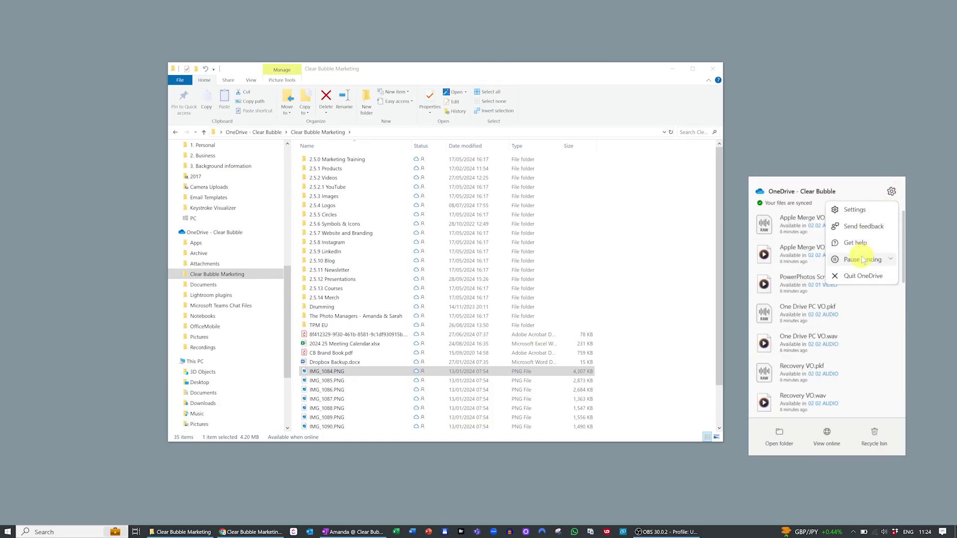
left_click(855, 211)
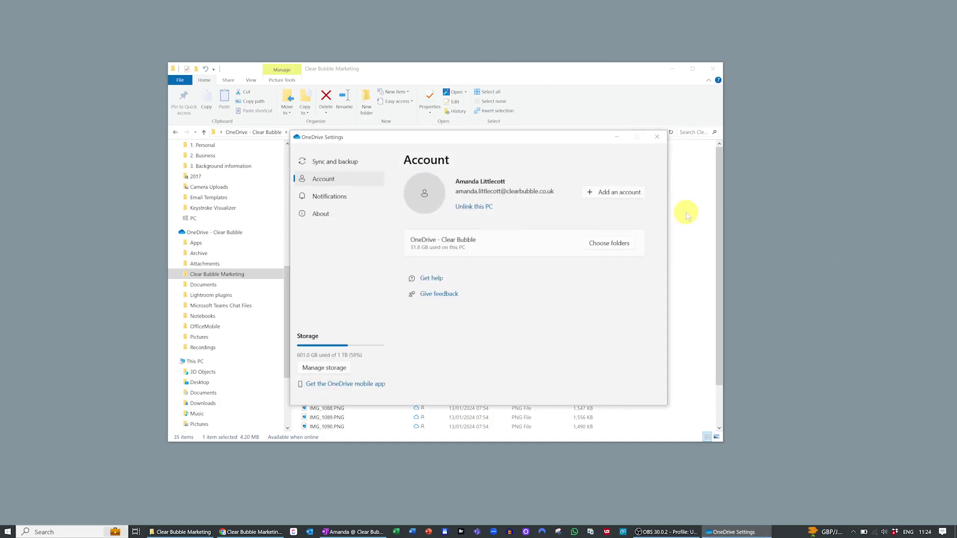
left_click(339, 161)
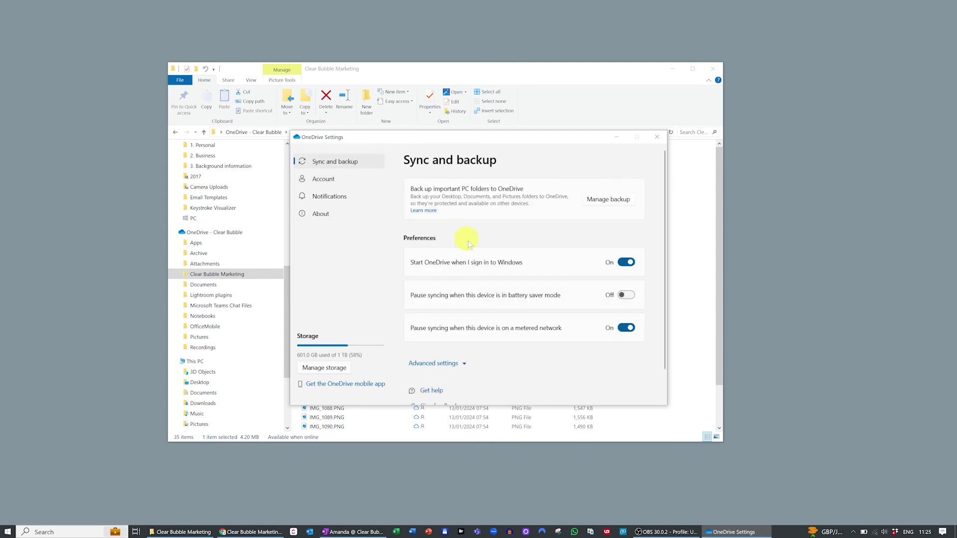
left_click(443, 364)
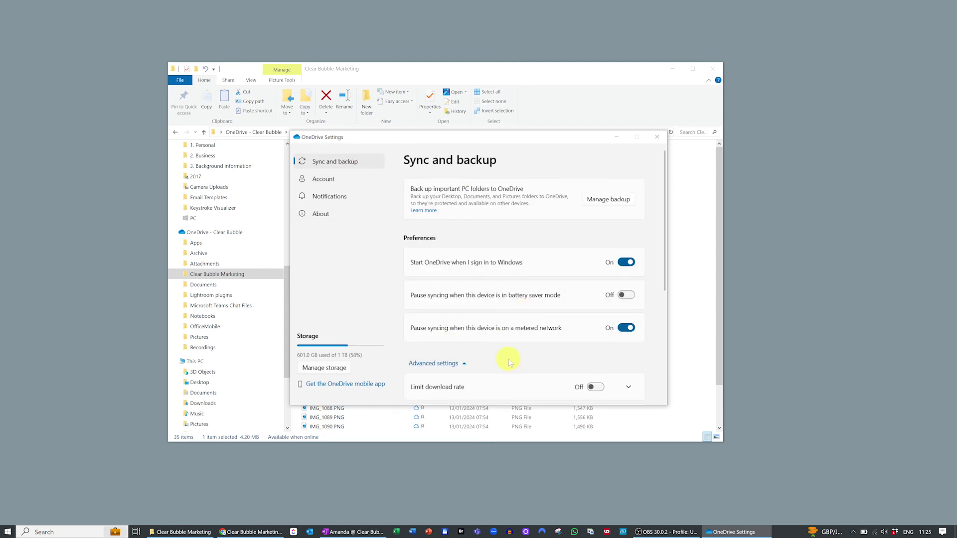
left_click_drag(663, 274, 644, 453)
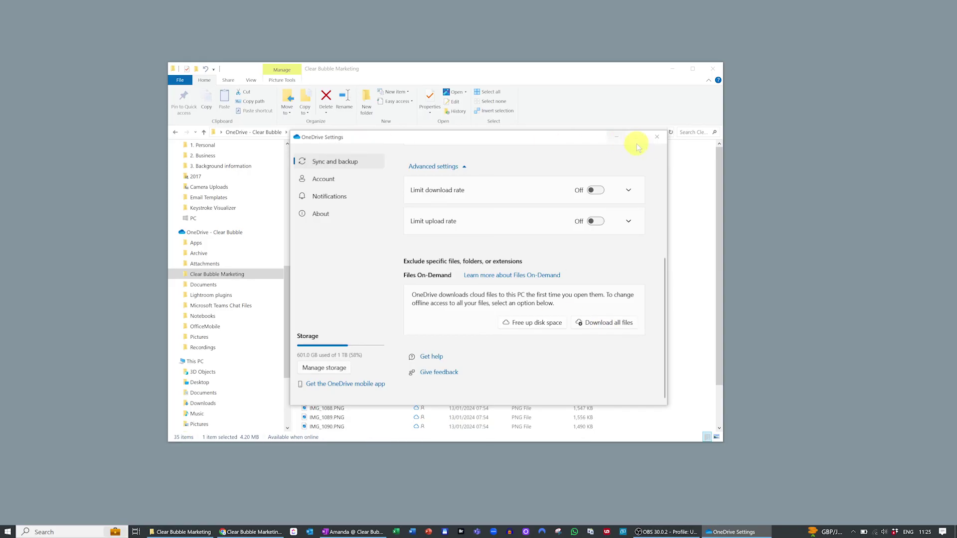
left_click(656, 139)
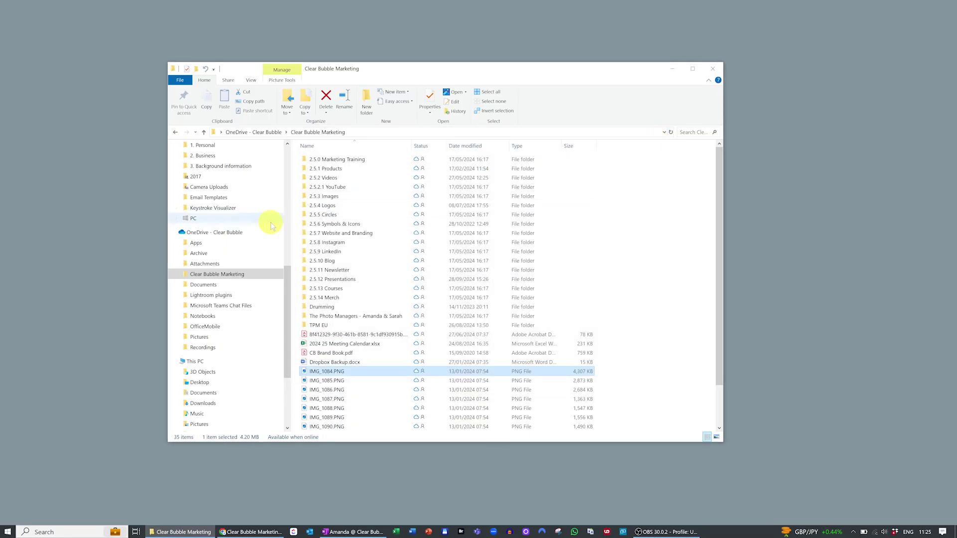
Step: Open the available options for the OneDrive - Clear Bubble folder
right_click(224, 232)
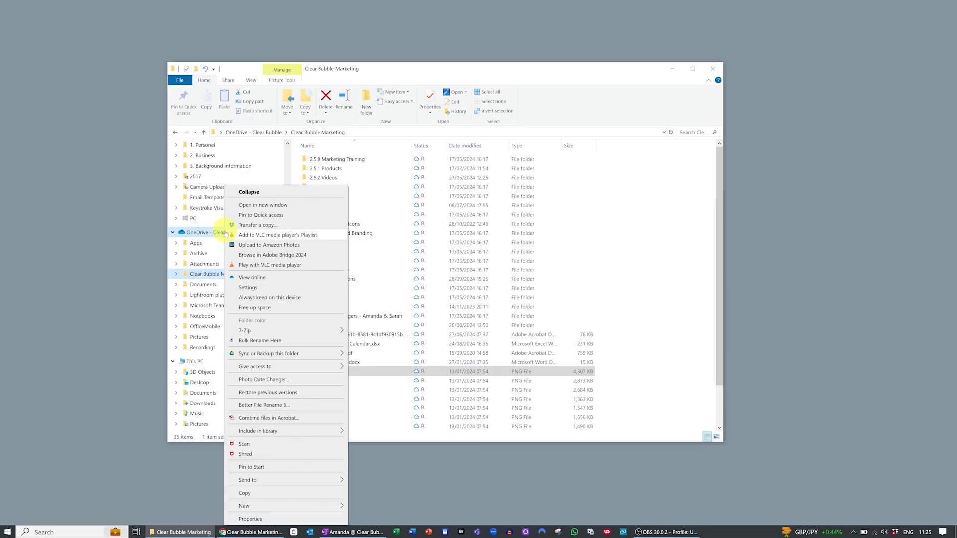